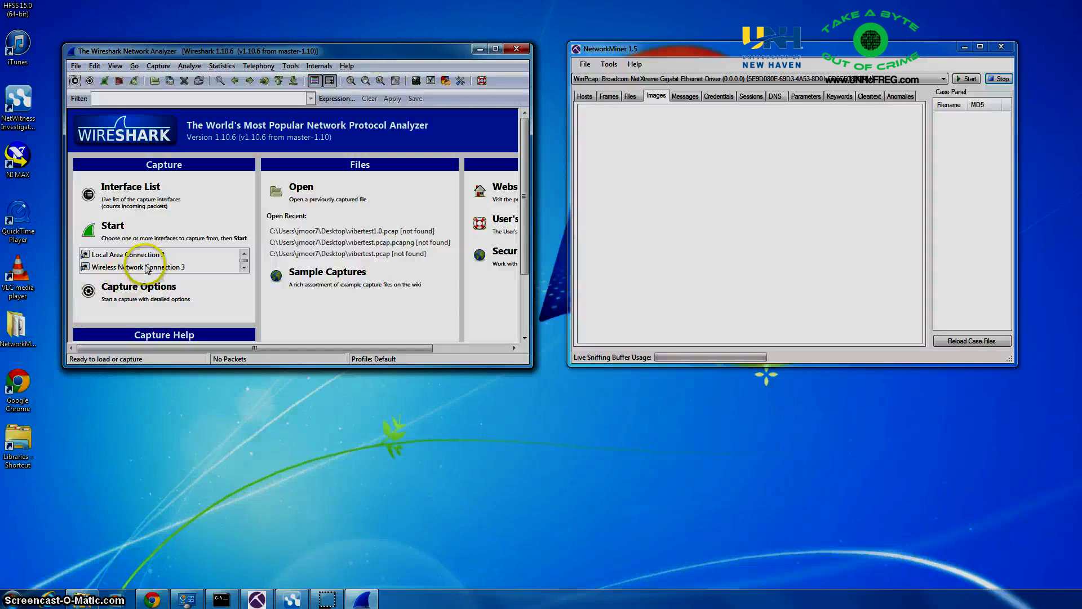
Run a live capture in Wireshark on Local Area Connection 3 and in NetworkMiner simultaneously, and stop the Wireshark capture
left_click(113, 228)
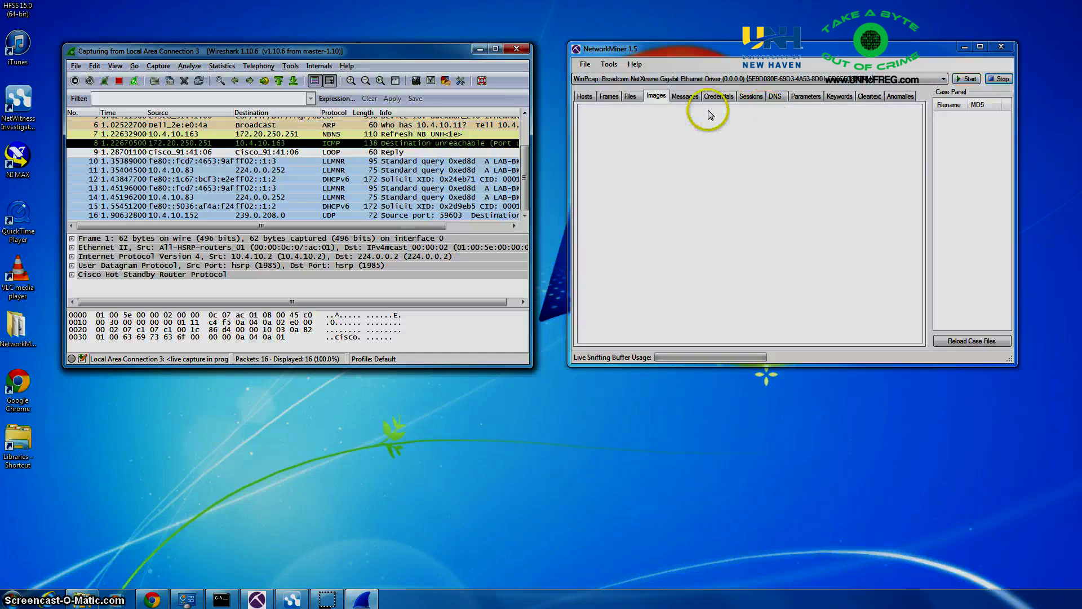
left_click(967, 79)
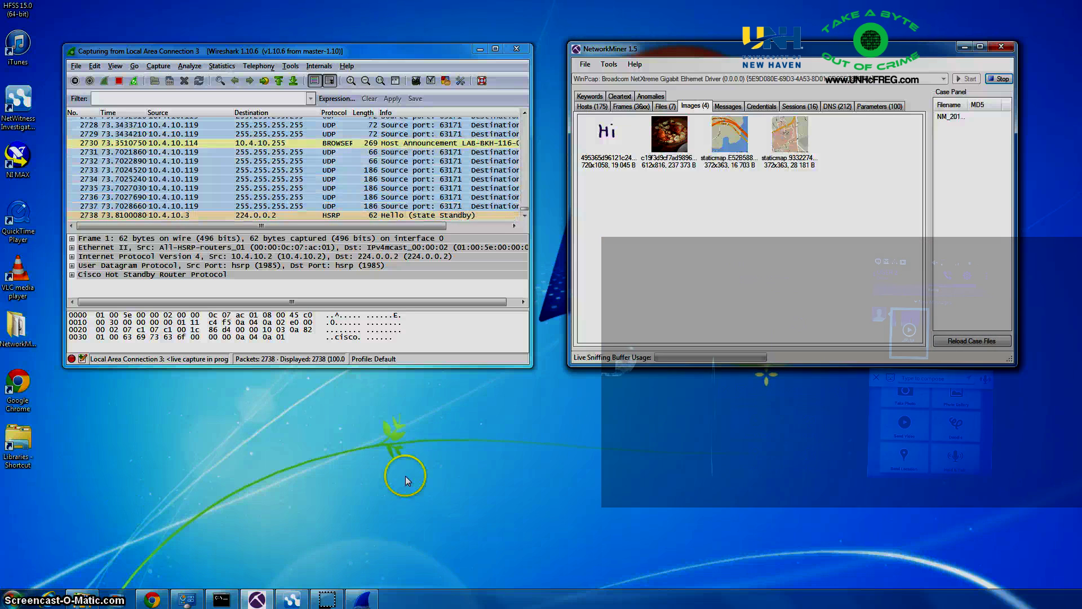
left_click(120, 82)
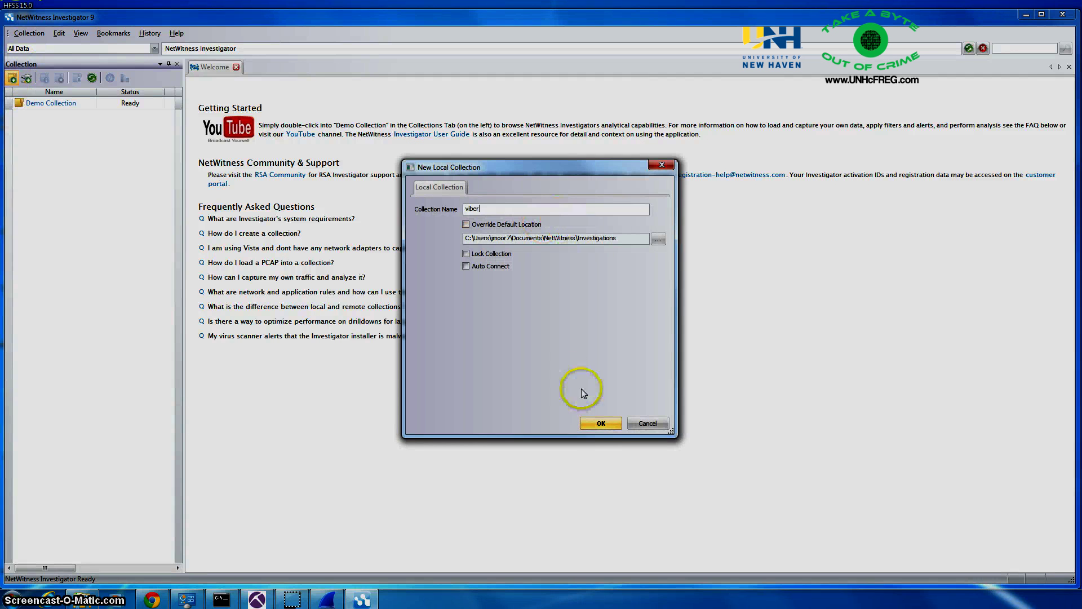
In NetWitness Investigator, create the local collection viber and import the vibertest1.0 capture file from the Desktop into it
left_click(600, 423)
left_click(33, 116)
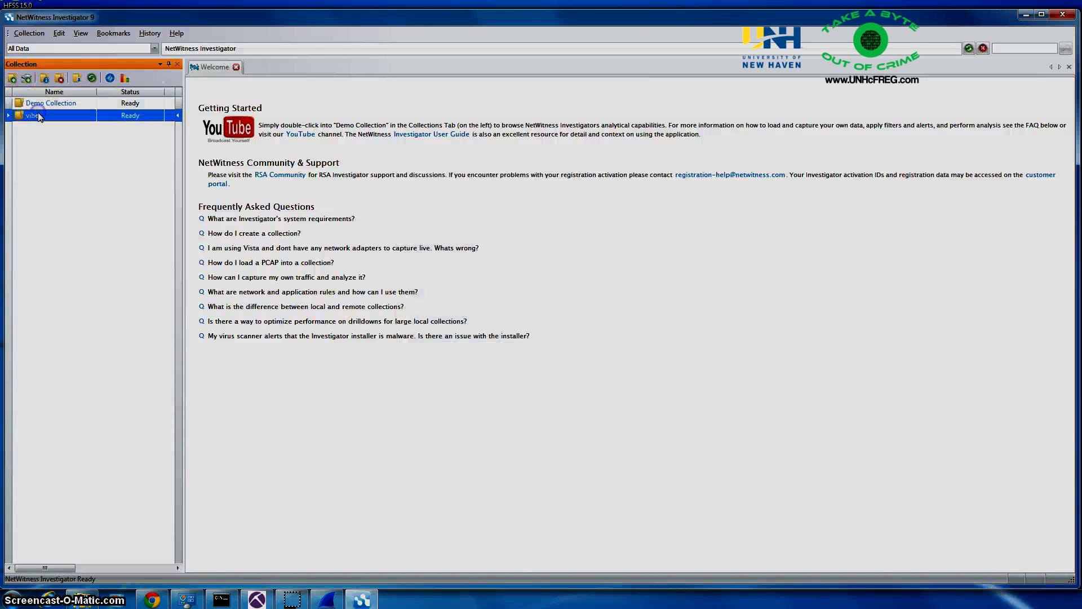
right_click(42, 118)
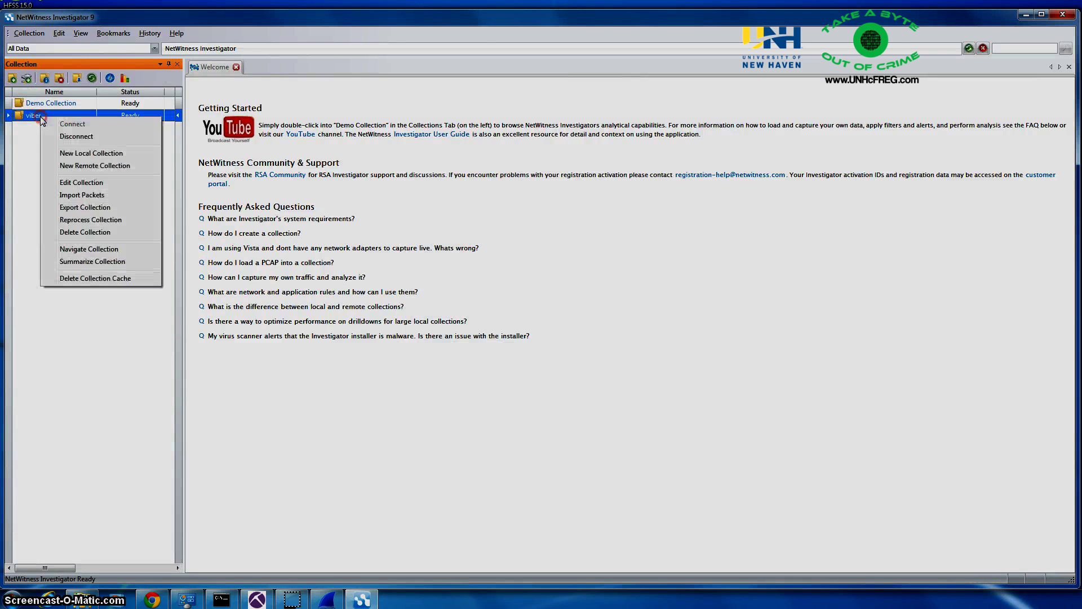
left_click(90, 195)
double_click(601, 316)
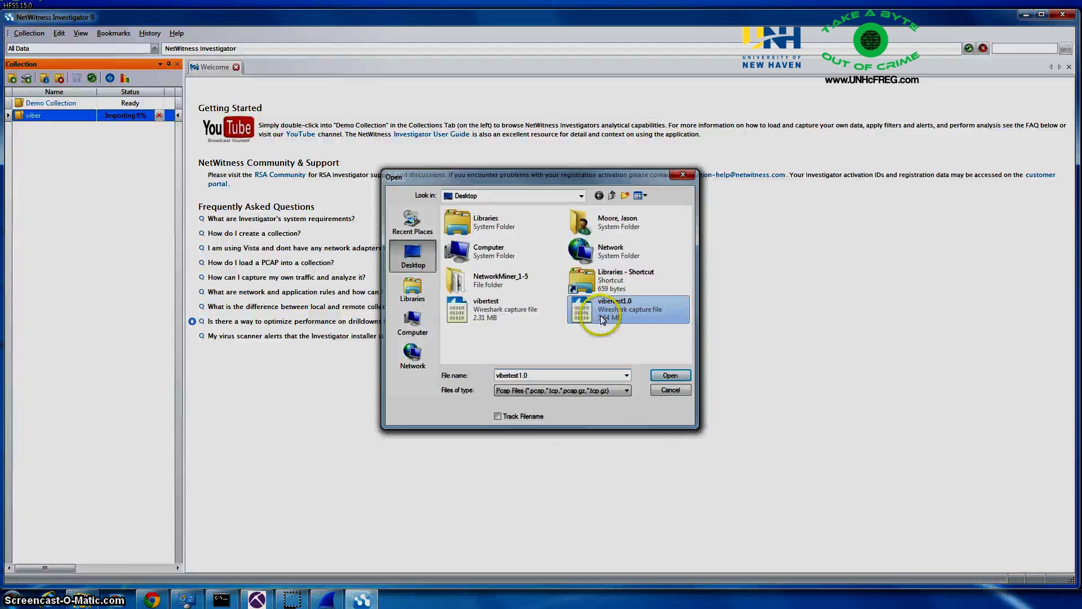
Open the viber collection, drill into its video/mp4 content and view the large session's reconstruction down to the embedded video
double_click(62, 120)
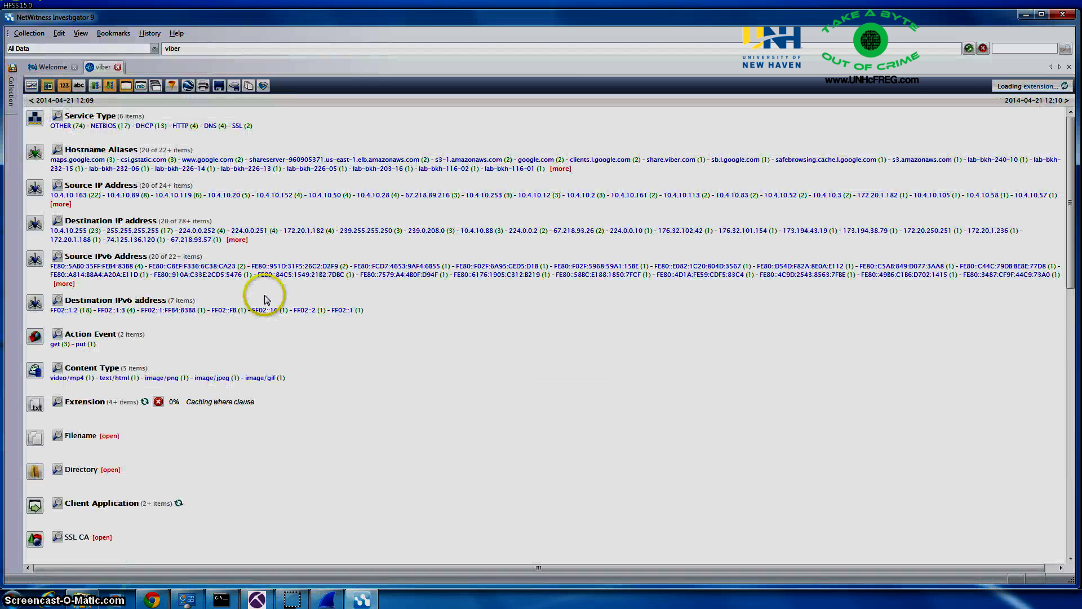
left_click(87, 381)
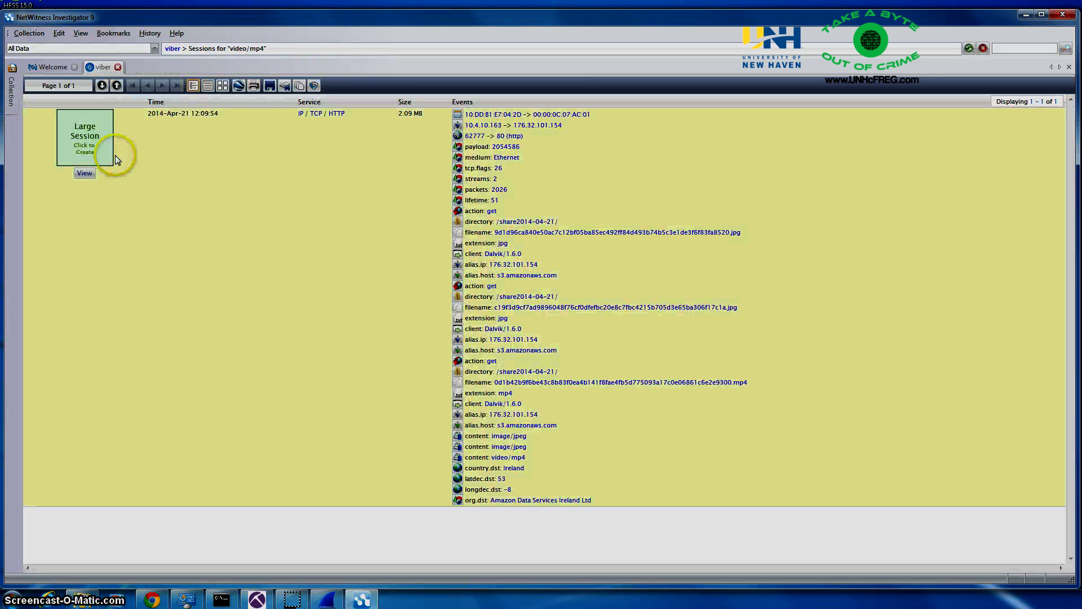
left_click(114, 158)
left_click(94, 167)
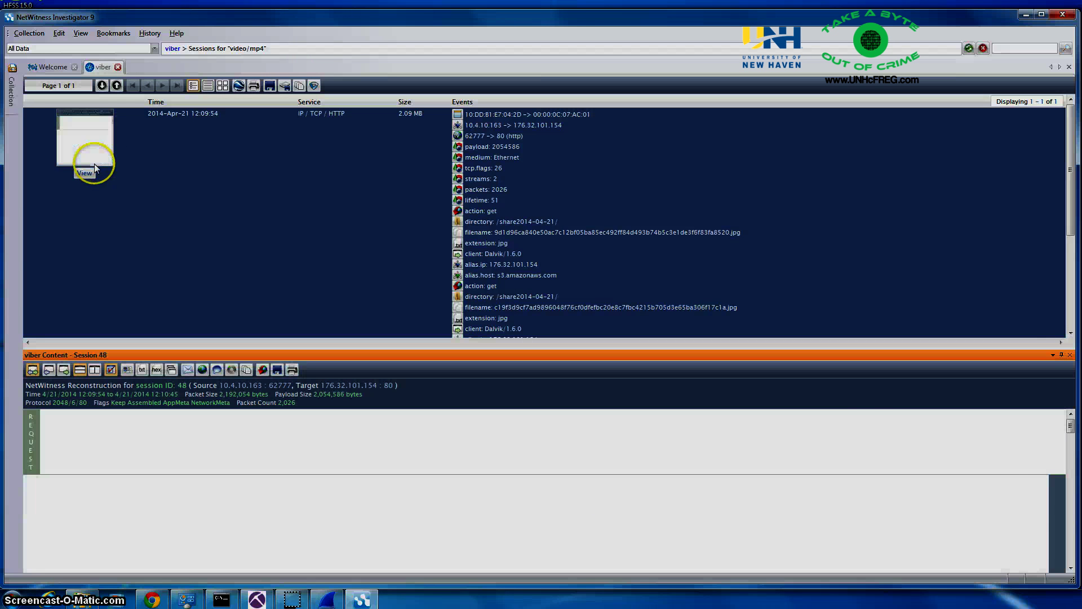
left_click_drag(1070, 434, 1068, 575)
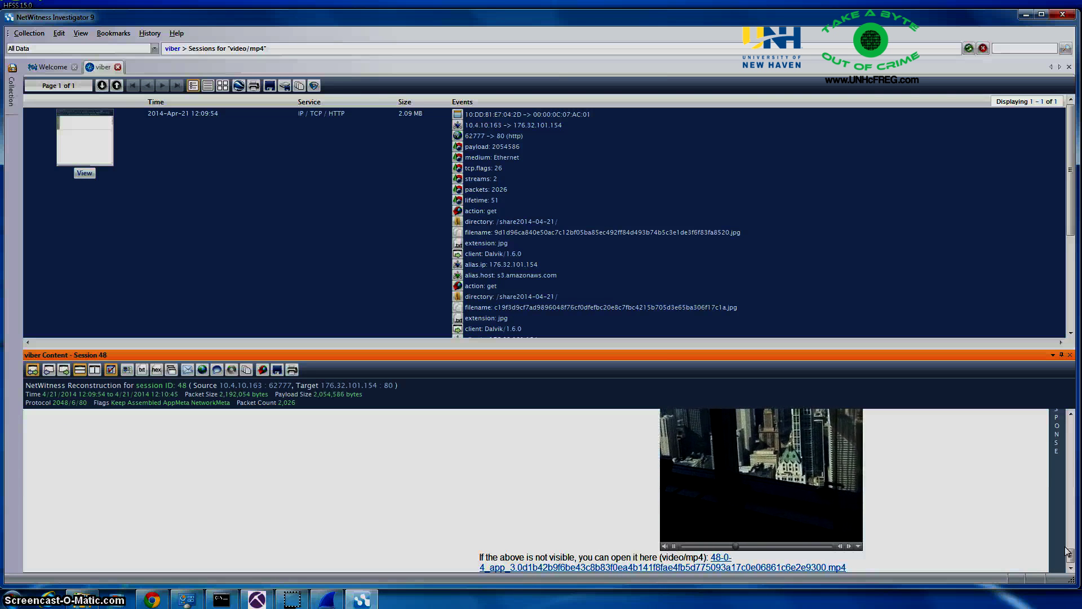
Save the session's mp4 content to the Documents library as vibevid and play the saved video
left_click(716, 559)
left_click(604, 310)
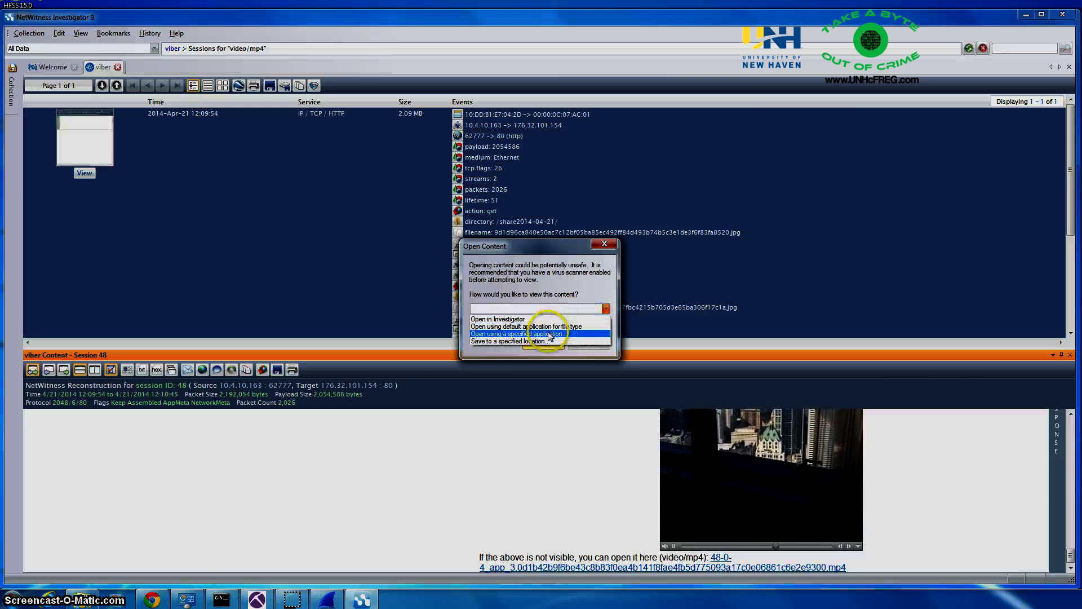
left_click(542, 341)
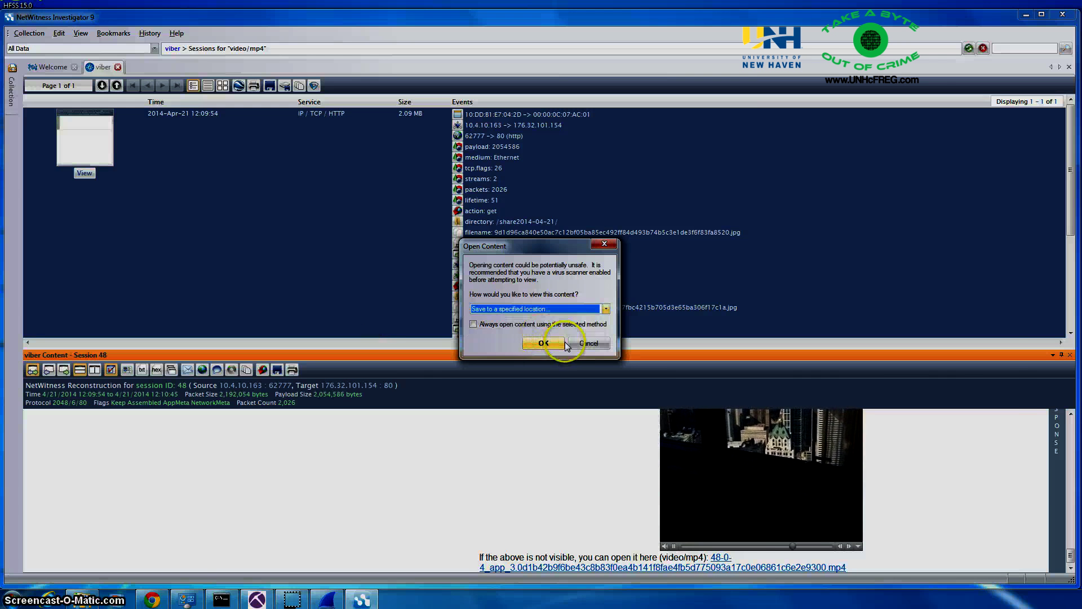
left_click(542, 343)
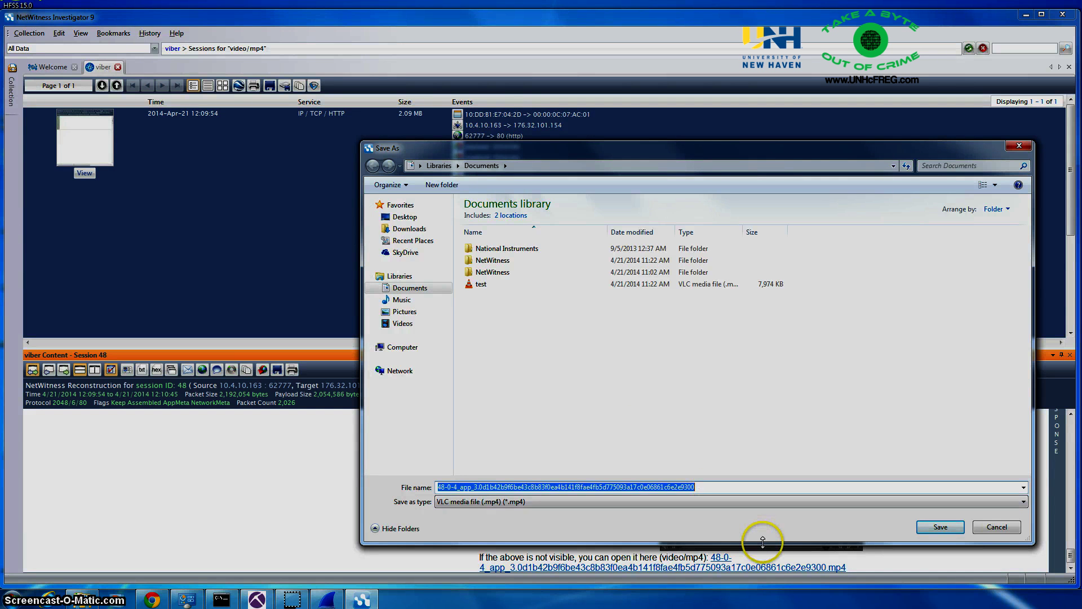
type("vibevid")
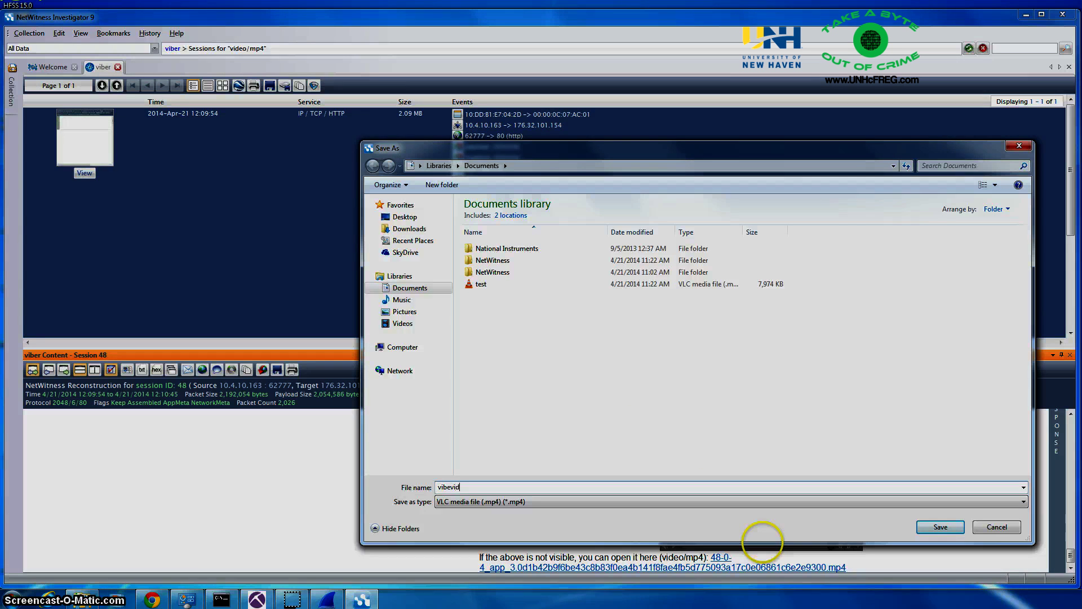
left_click(995, 527)
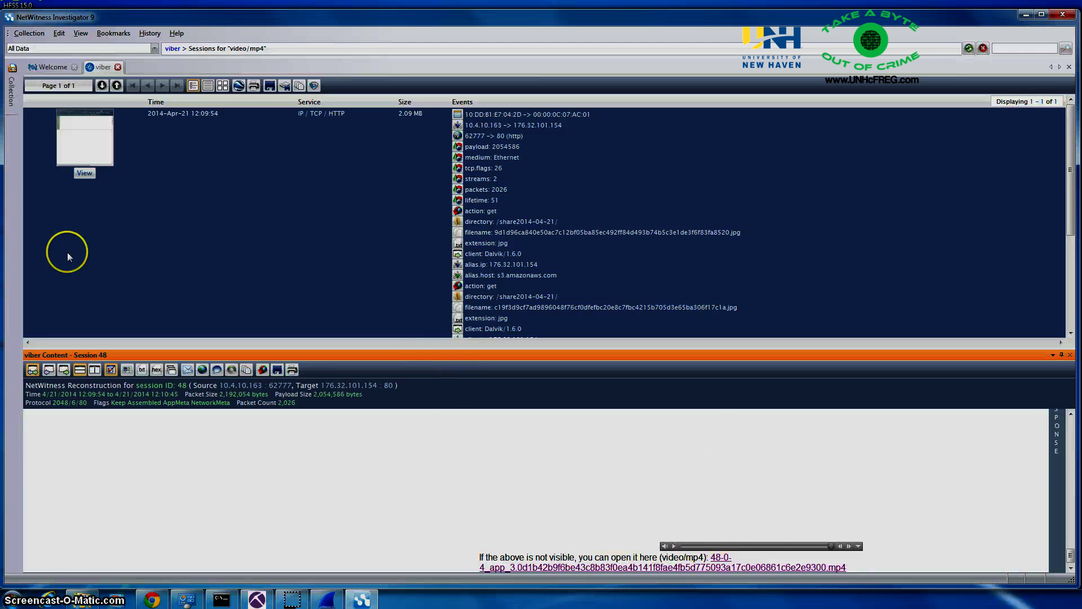
left_click(69, 600)
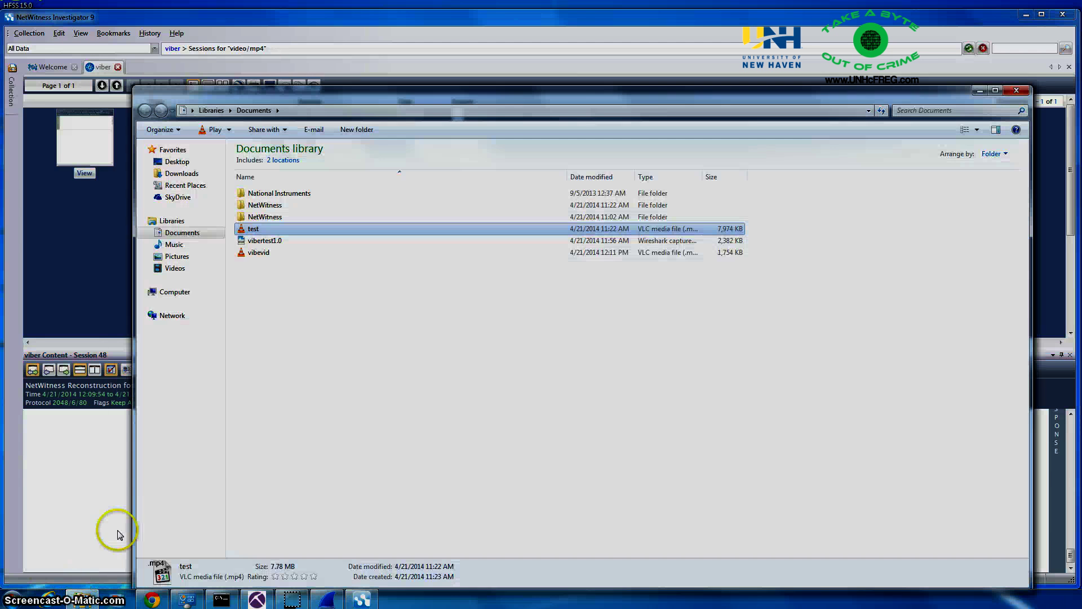
double_click(259, 252)
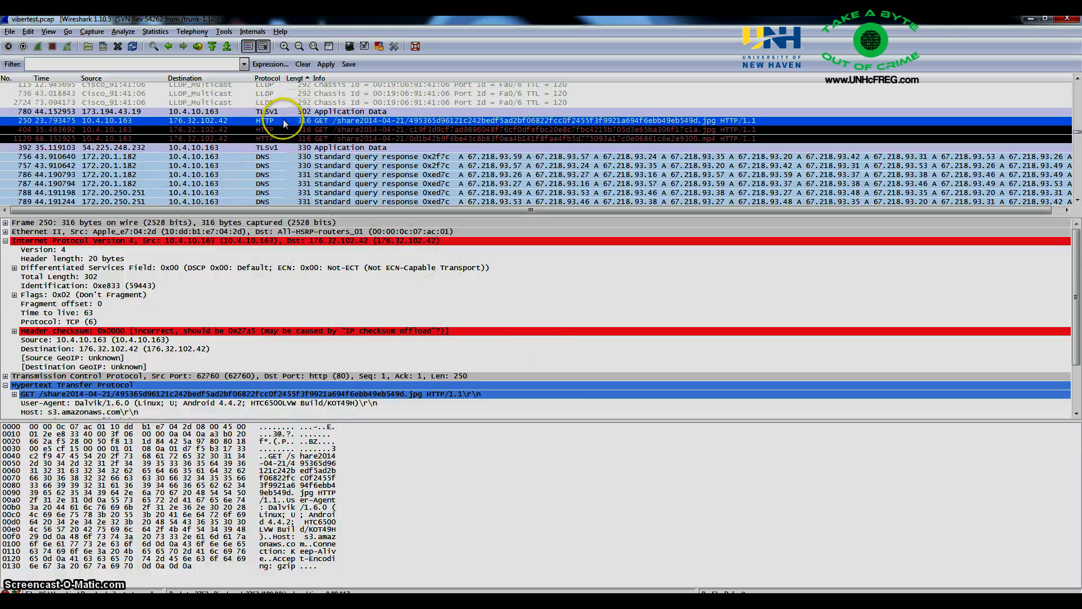
In Wireshark, open packet 250's full request URI for the jpg in the browser and return to the packet list
scroll(242, 352, "down", 3)
left_click(280, 379)
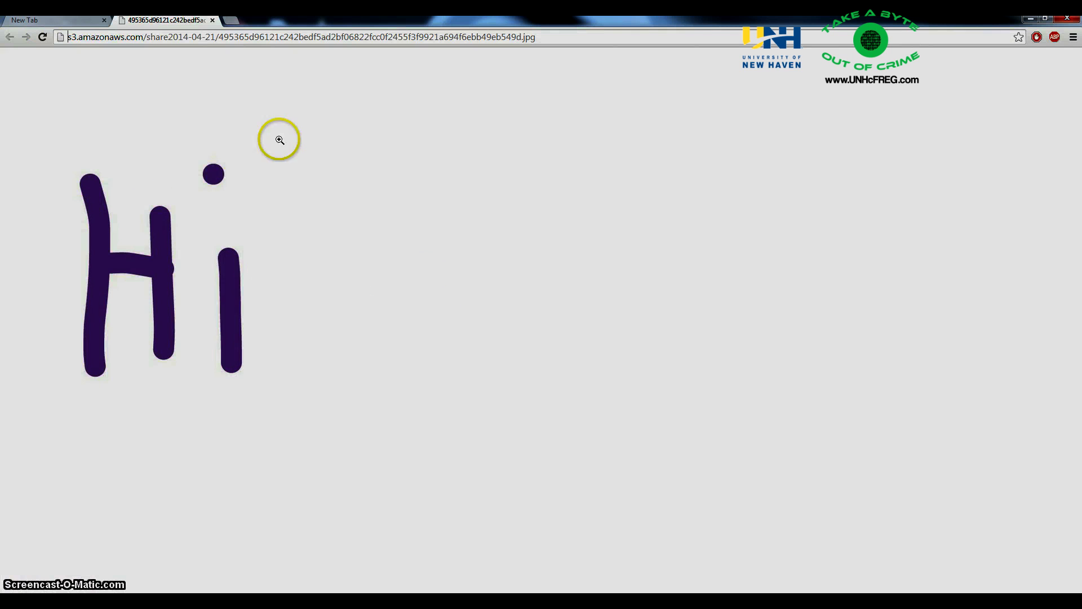
key("alt+Tab")
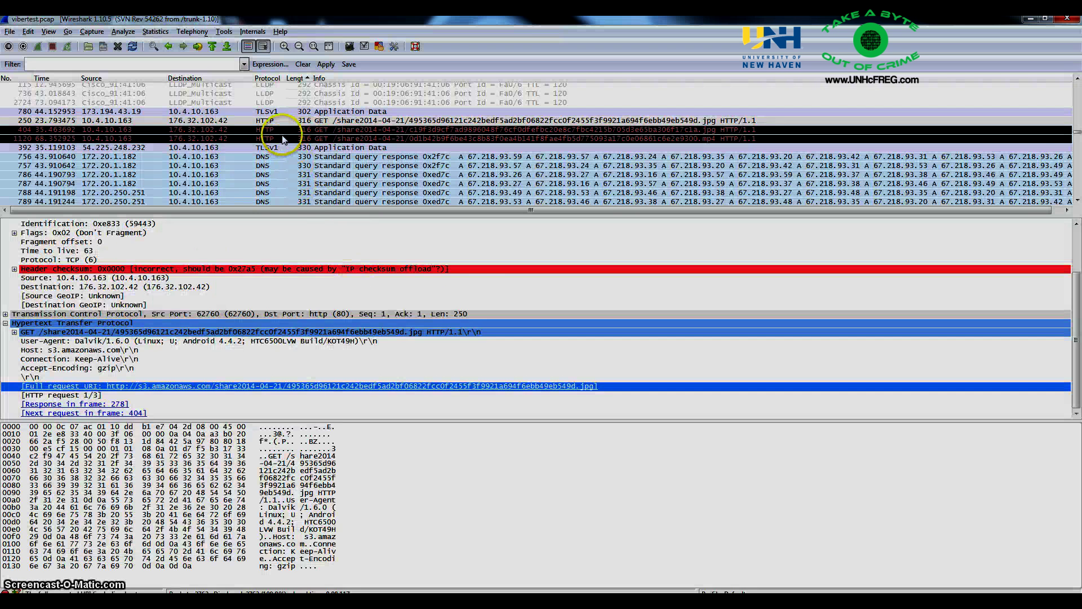
Open the full request URI of the jpg request in packet 404 in the browser and return to Wireshark
left_click(280, 131)
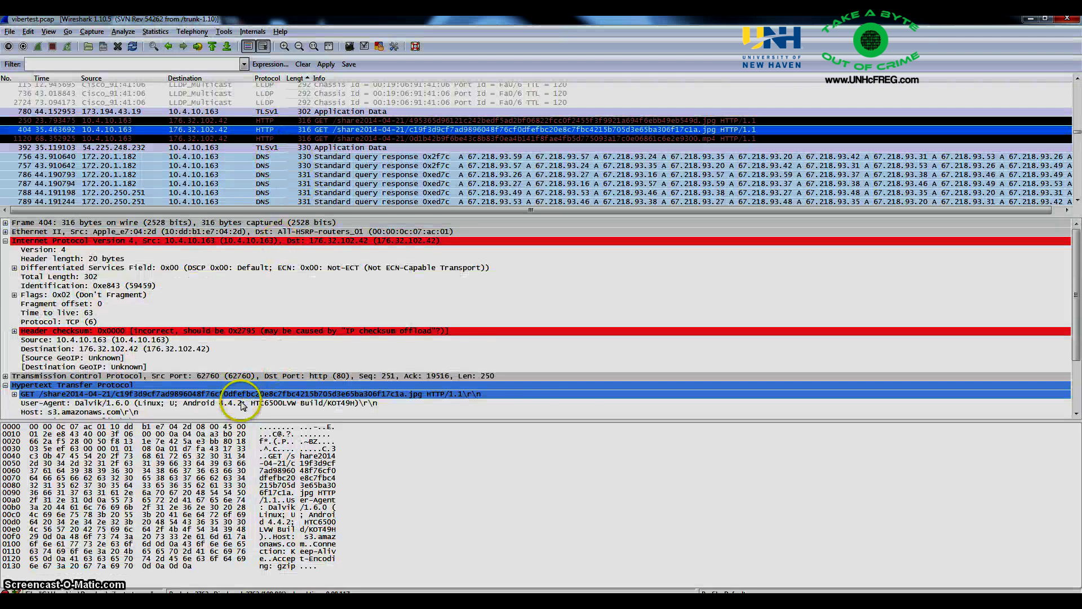
scroll(253, 372, "down", 5)
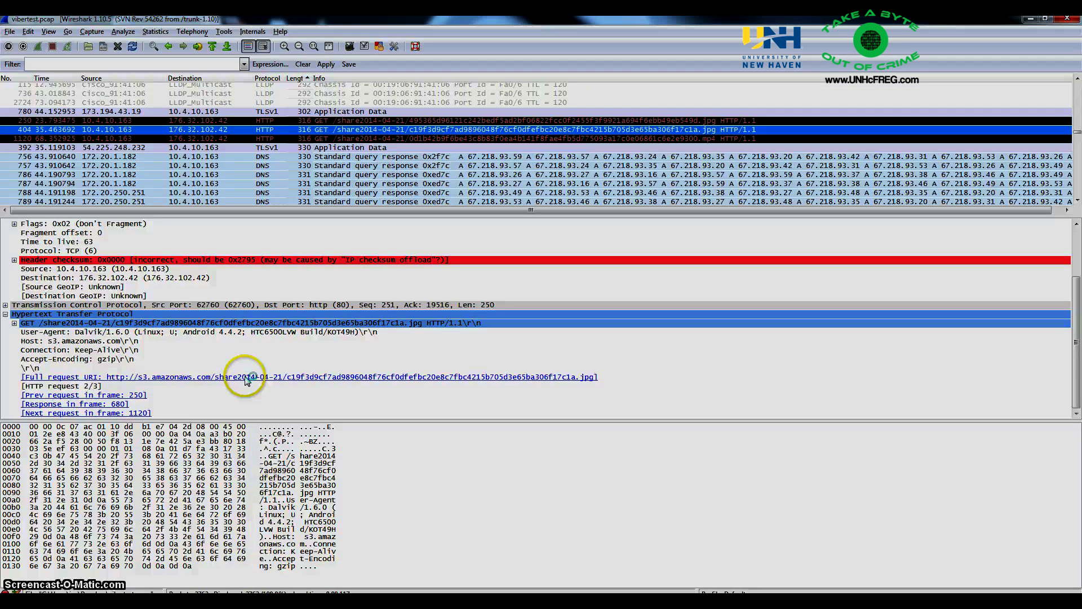
left_click(249, 376)
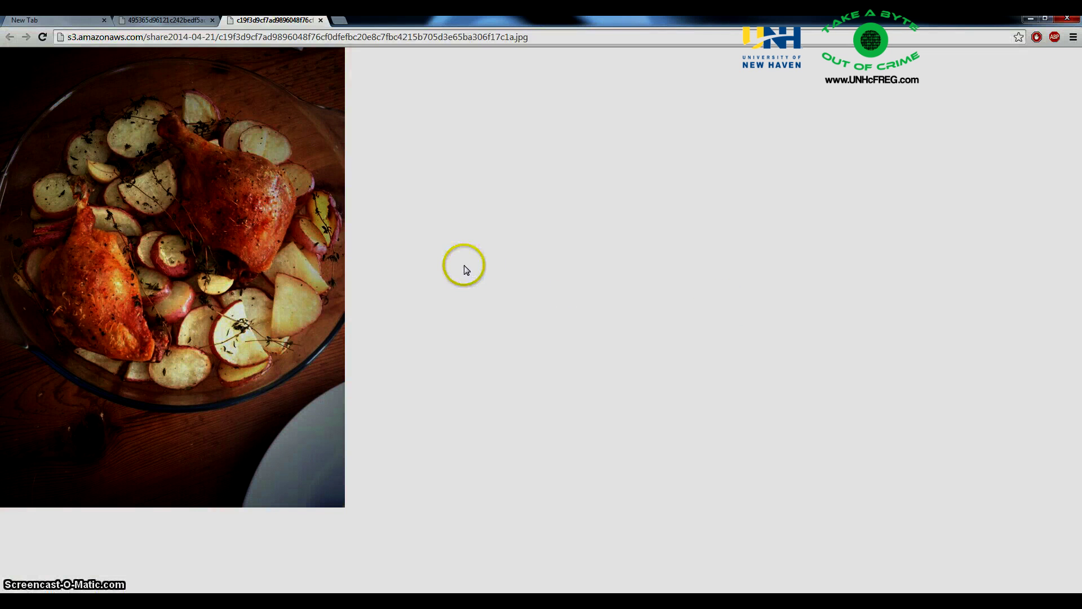
key("alt+Tab")
Open the full request URI of the mp4 request in packet 1120 in the browser and mute the video
left_click(349, 130)
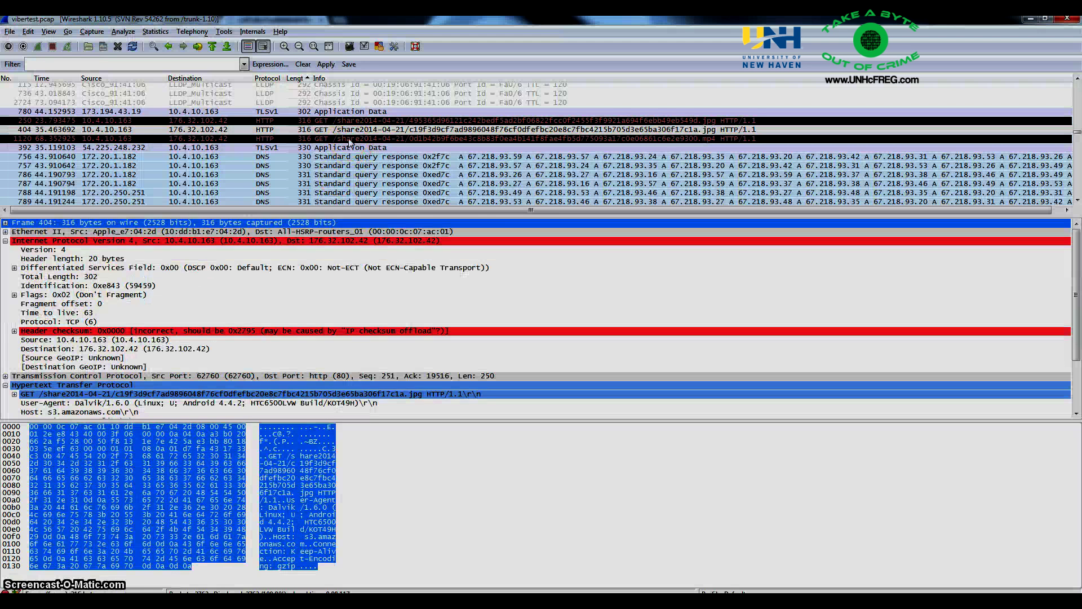
left_click(349, 138)
scroll(241, 316, "down", 3)
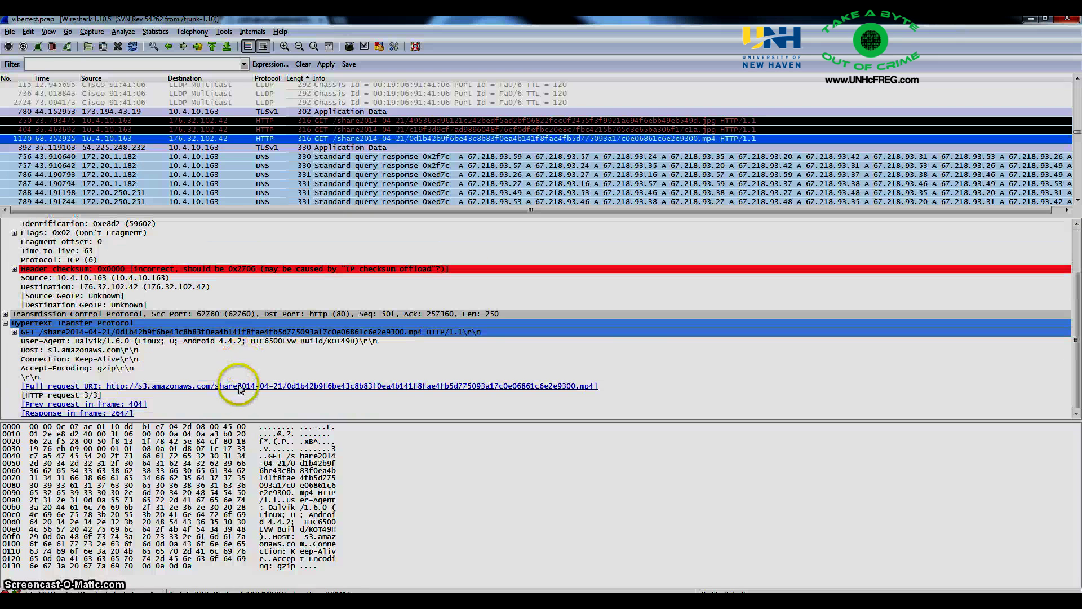
left_click(244, 387)
double_click(243, 387)
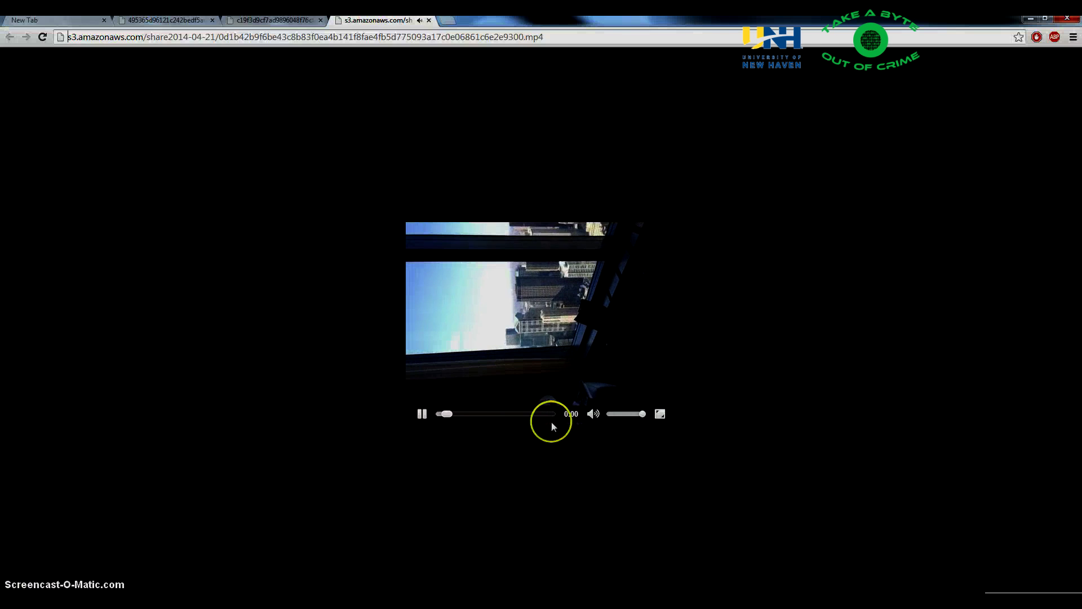
left_click(594, 415)
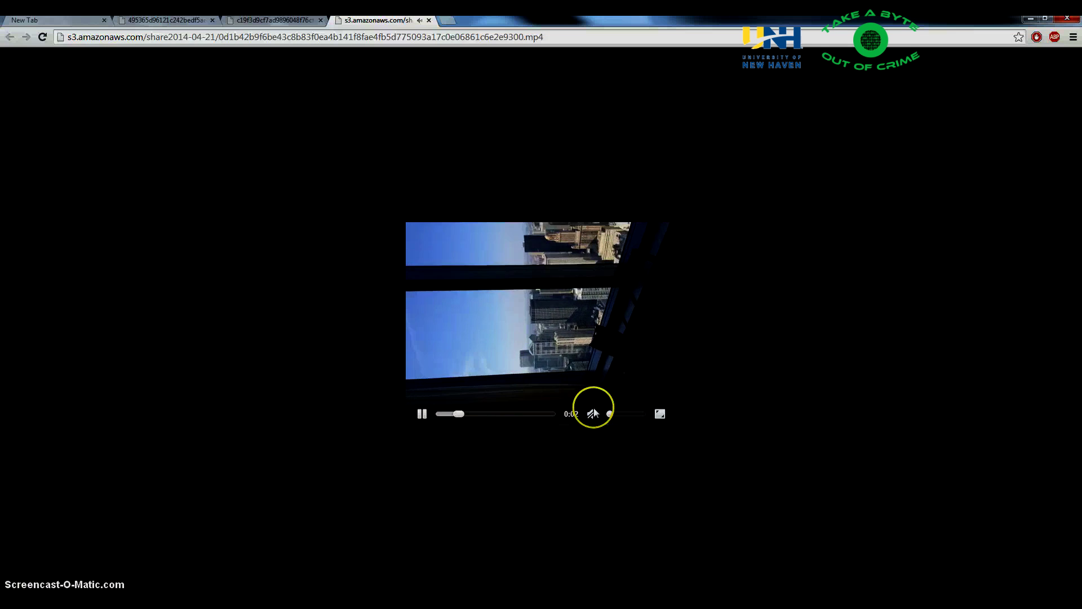